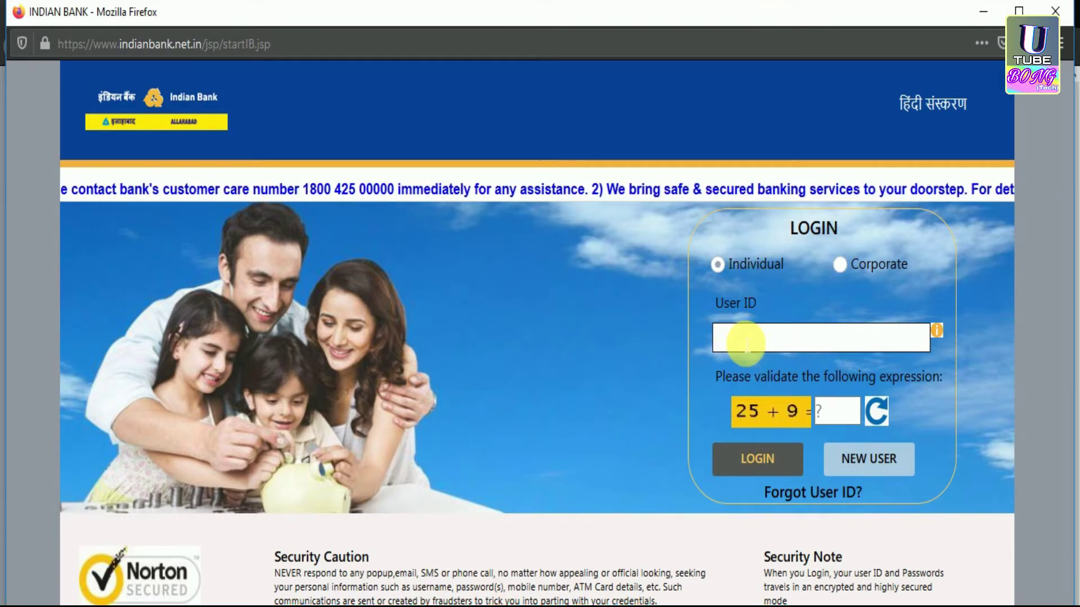
Answer the login validation expression with 34 and submit the individual user ID.
left_click(842, 414)
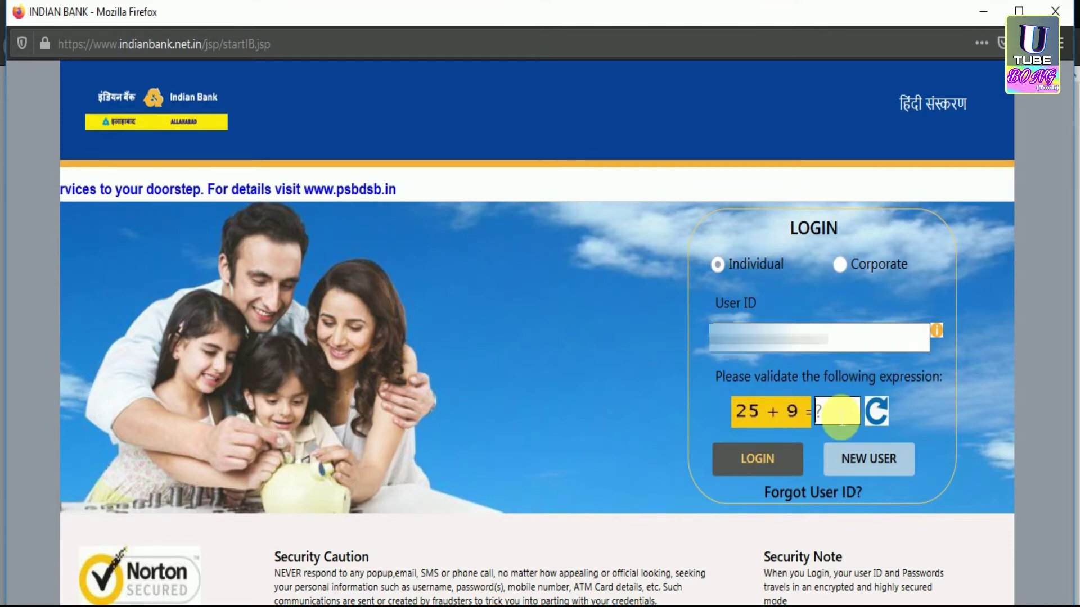
type("3")
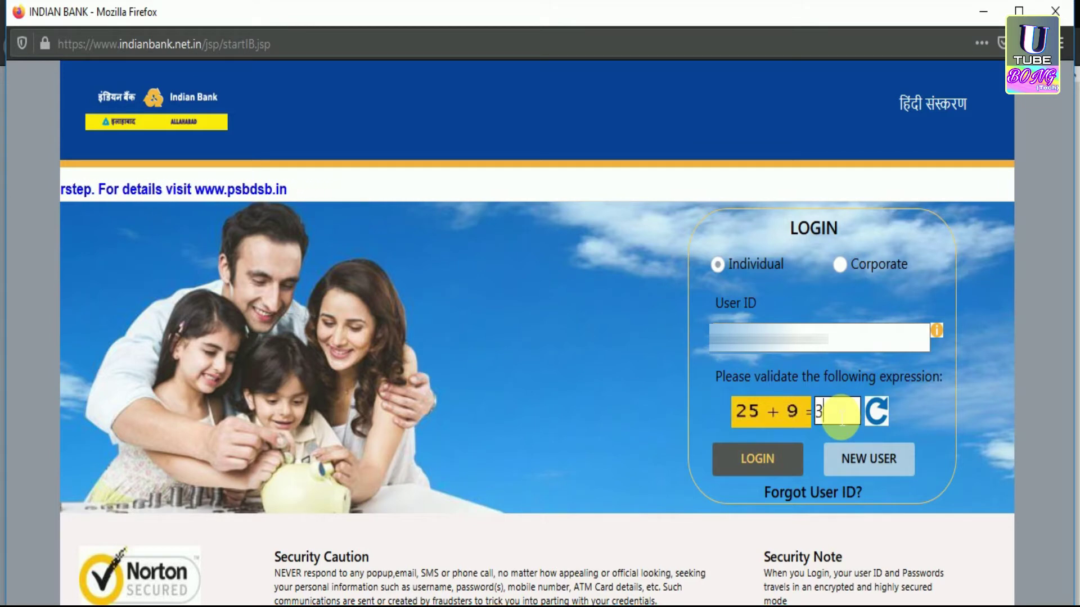
type("4")
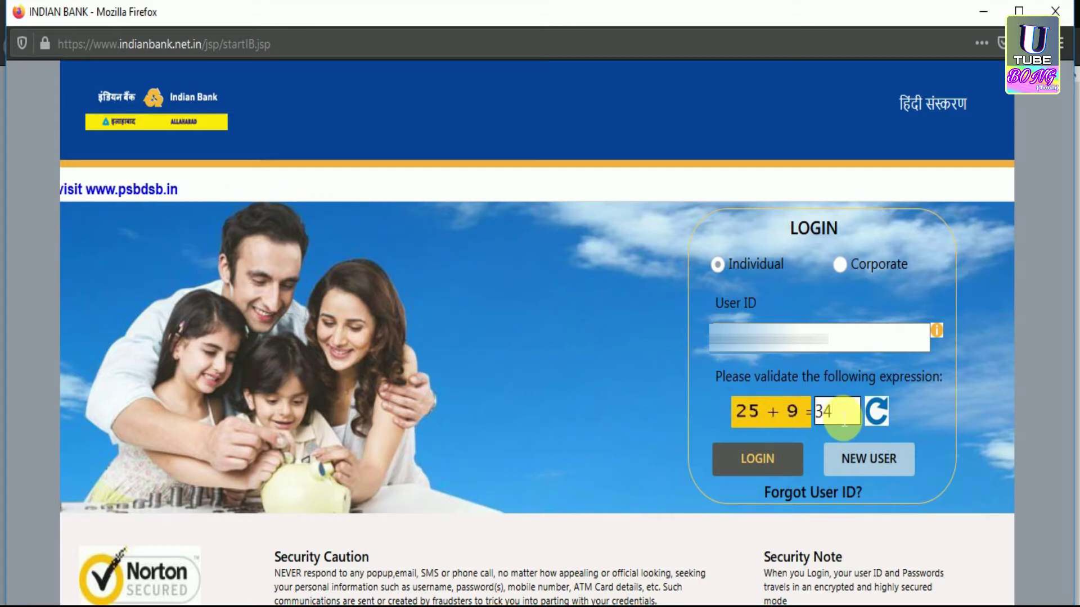
left_click(771, 460)
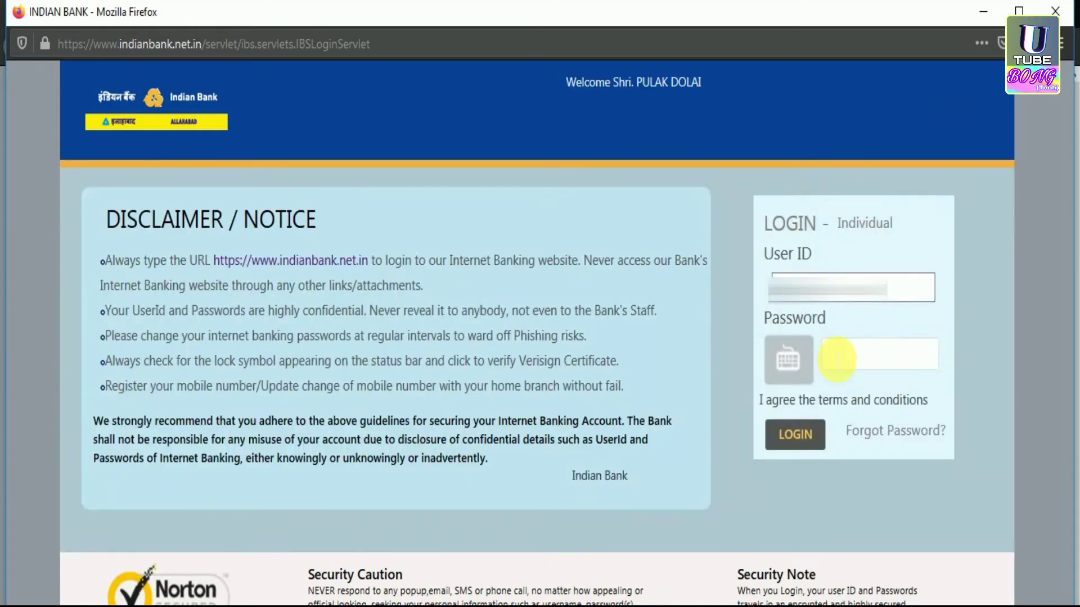
Enter the account password, log in and decline saving the login in the browser.
left_click(837, 360)
type("**")
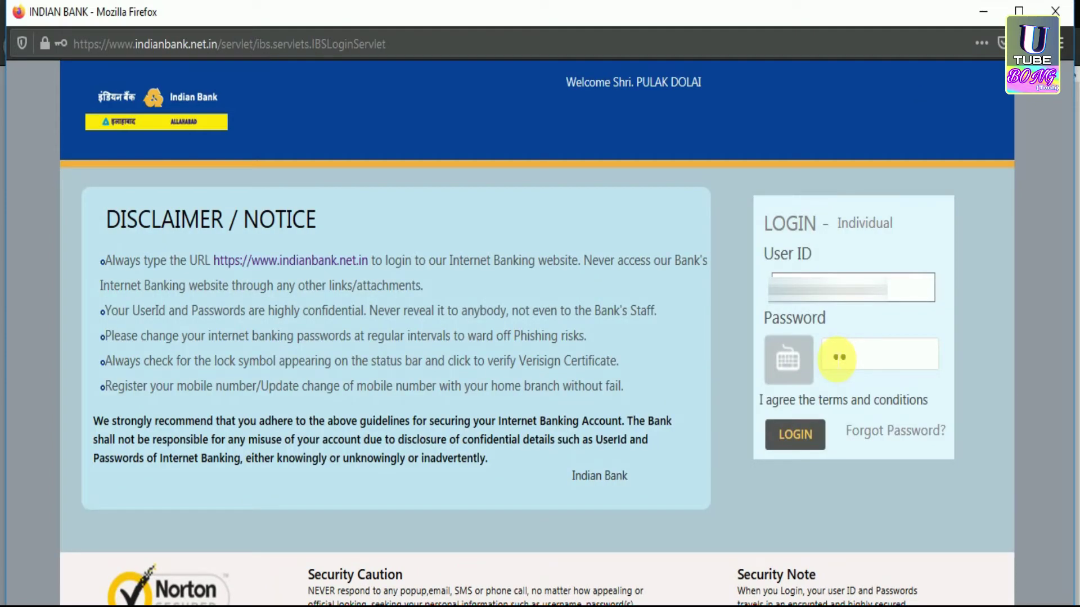
type("*******")
left_click(788, 436)
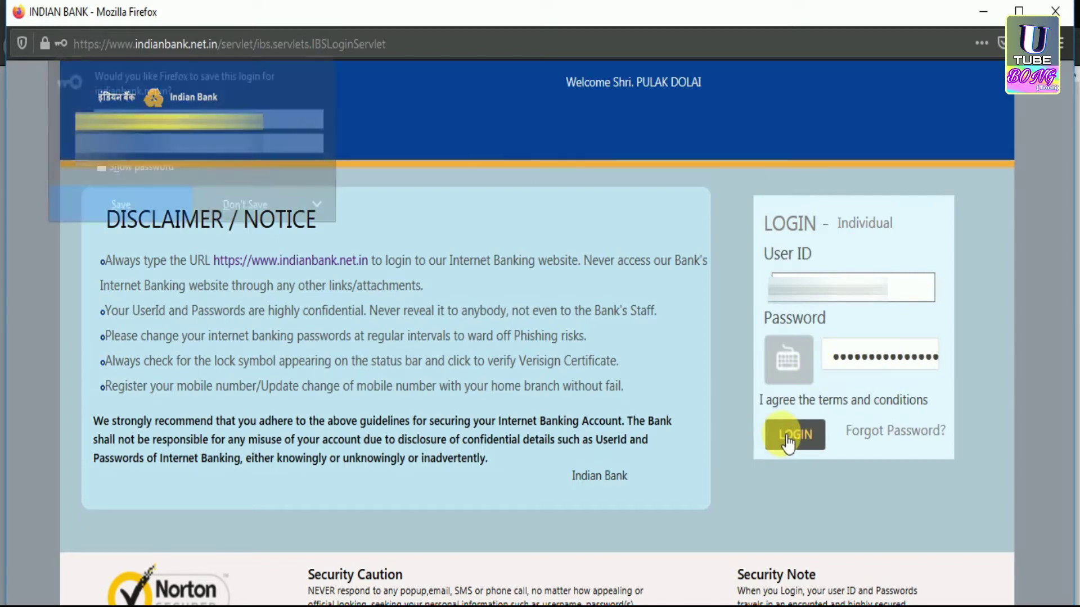
left_click(272, 207)
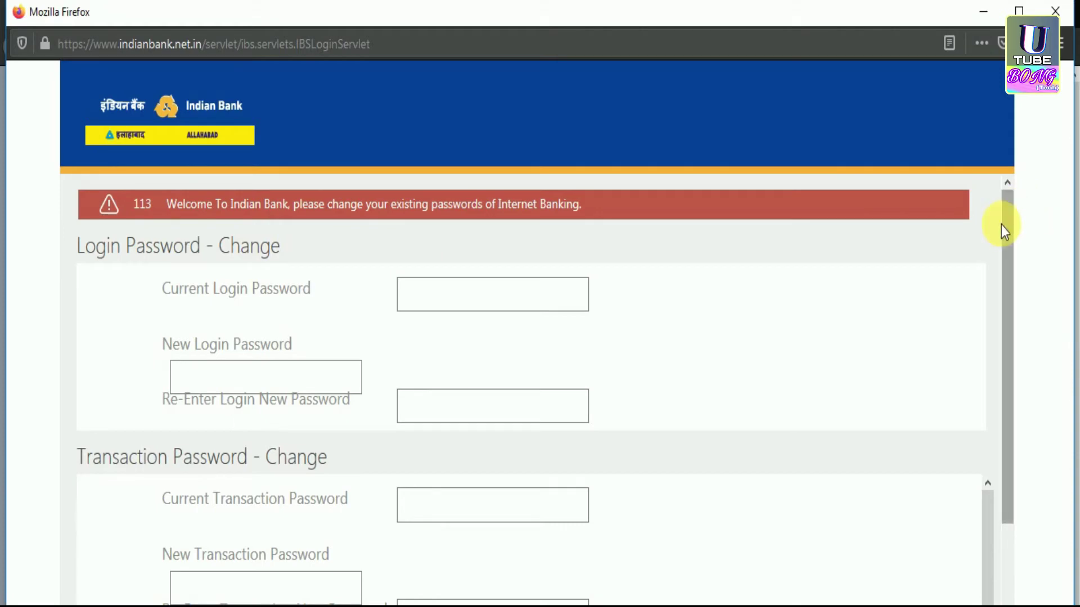
Examine the login password change section, including the current, new and re-entered password fields.
left_click_drag(1006, 220, 1007, 195)
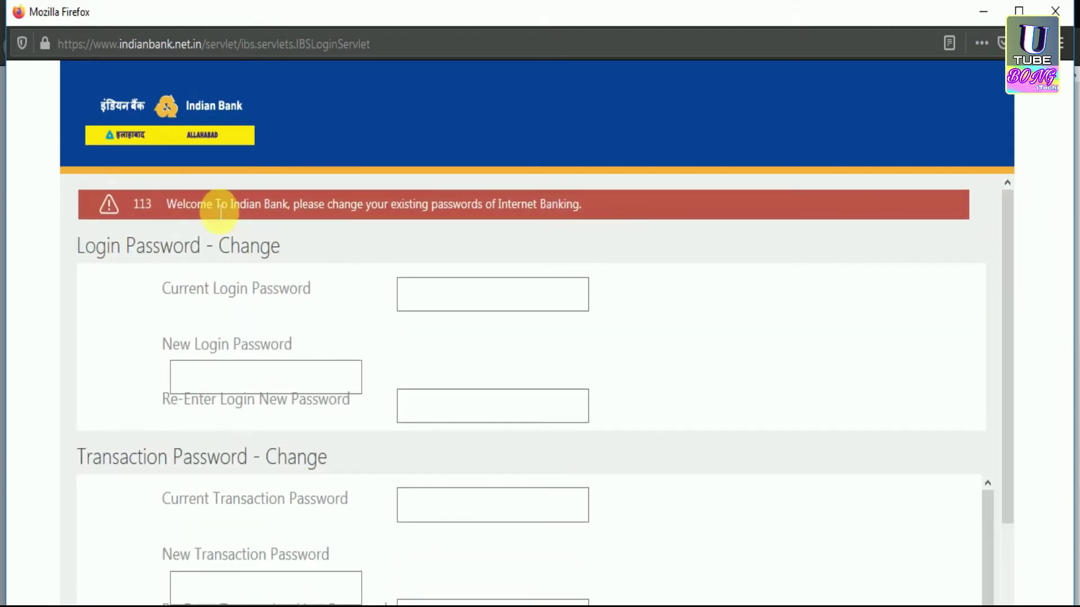
left_click_drag(88, 255, 294, 250)
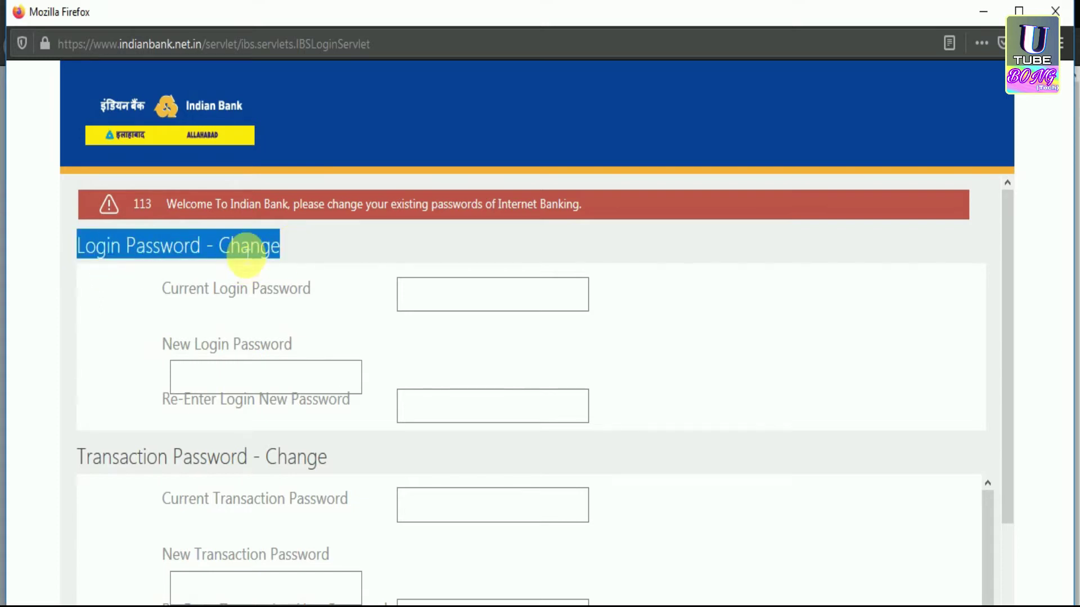
left_click(427, 303)
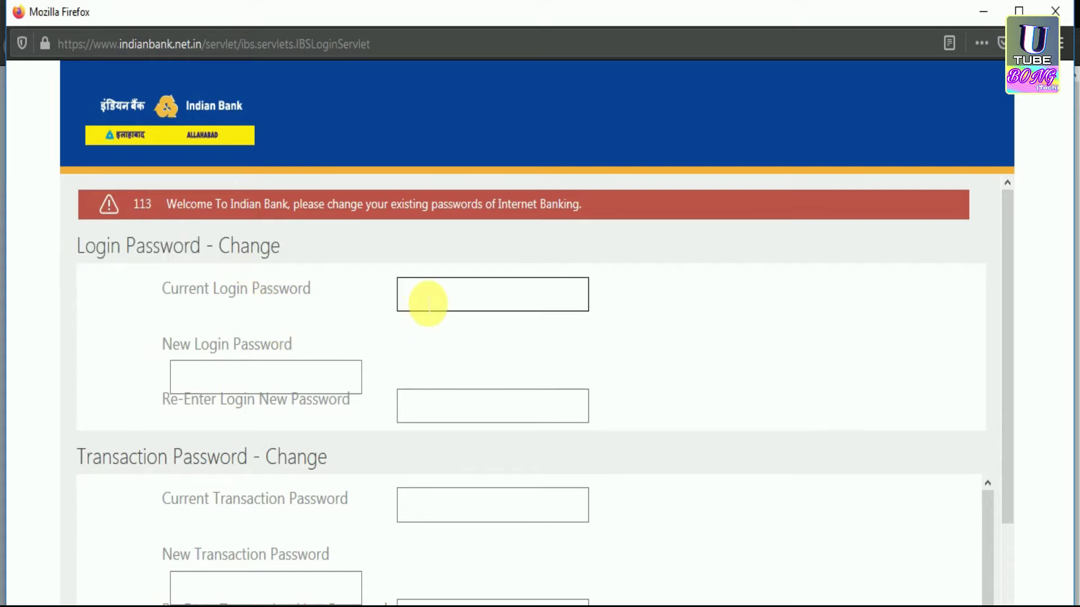
left_click(268, 380)
left_click(452, 415)
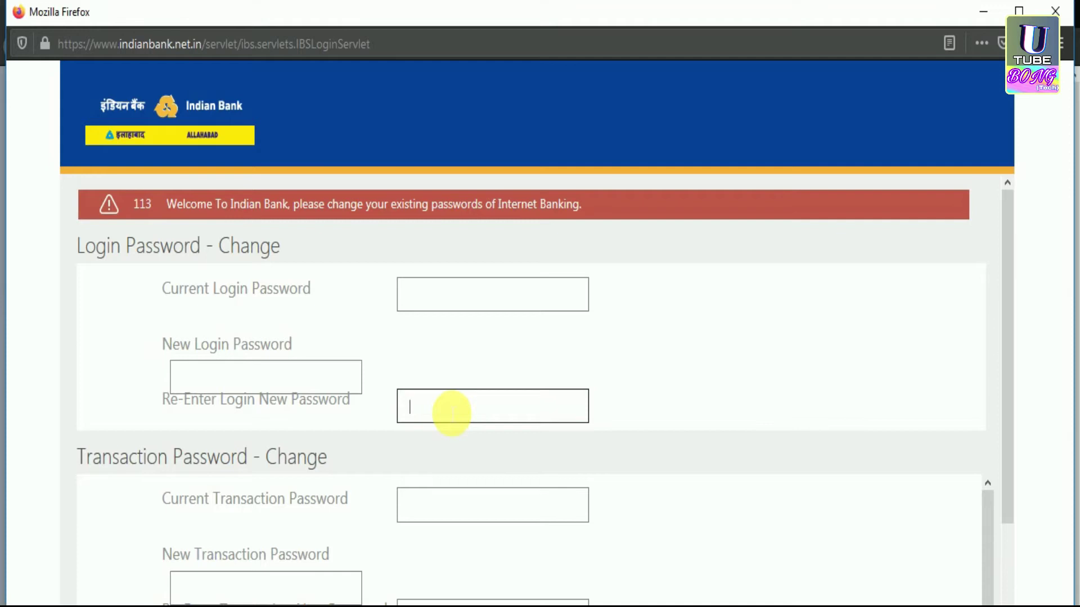
Examine the transaction password change fields and the option for a missing or forgotten transaction password.
left_click_drag(338, 462, 87, 464)
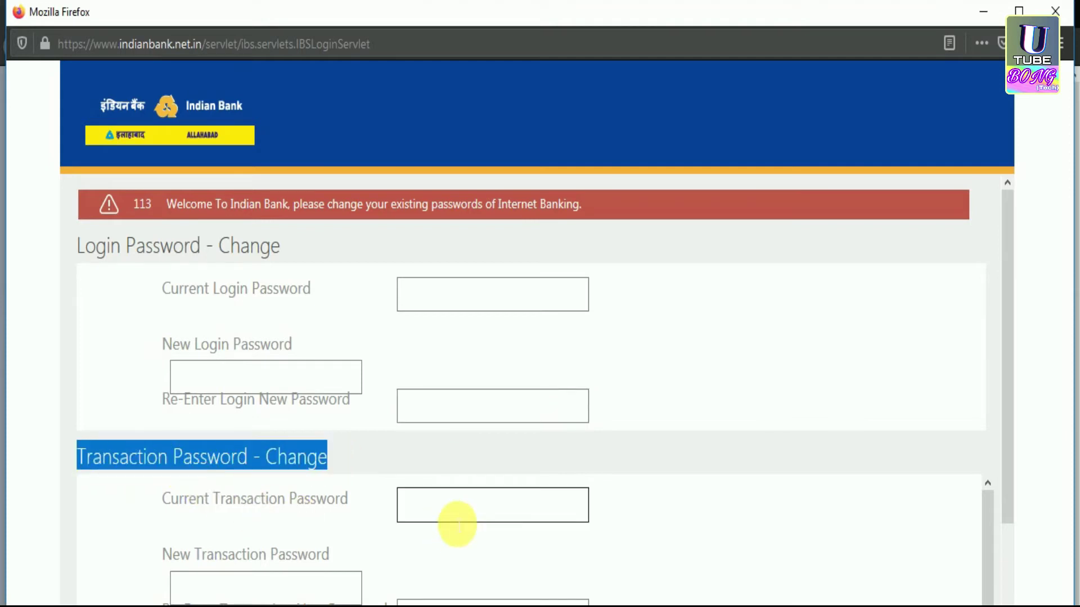
left_click(453, 506)
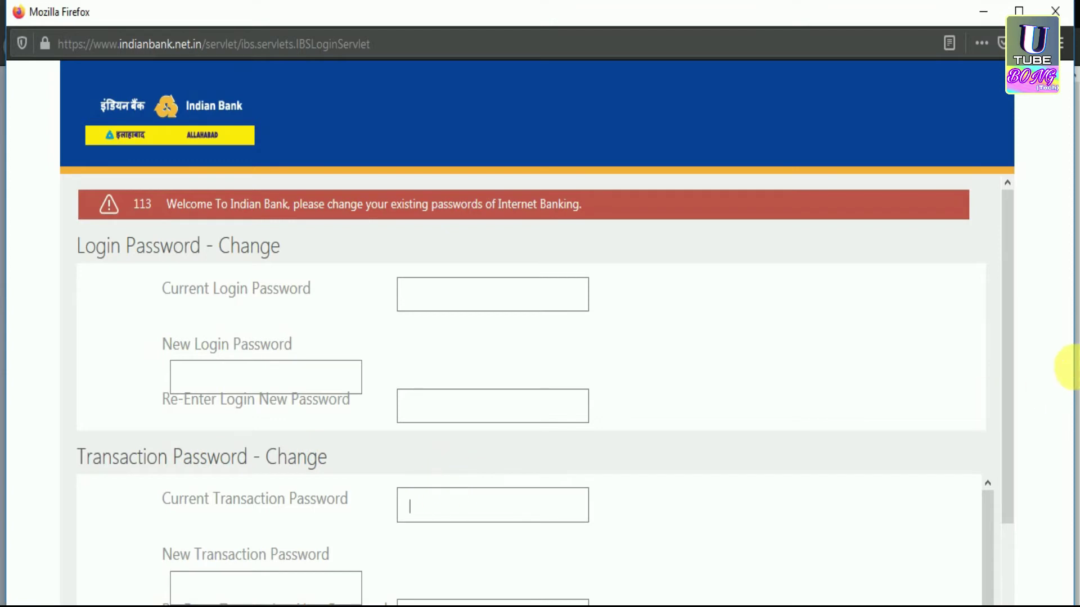
left_click_drag(1010, 329, 991, 450)
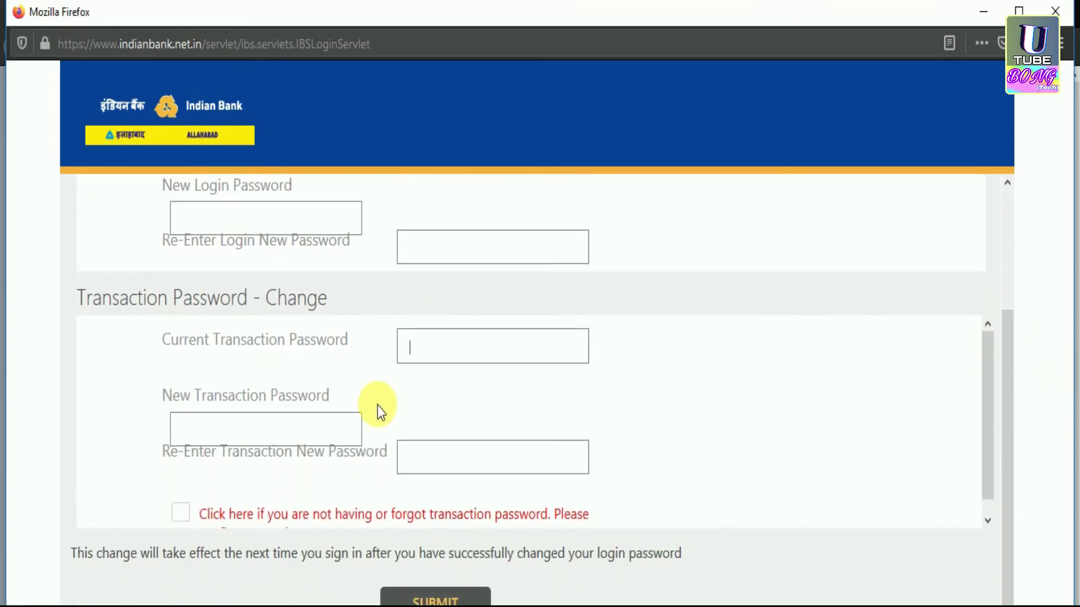
left_click(248, 431)
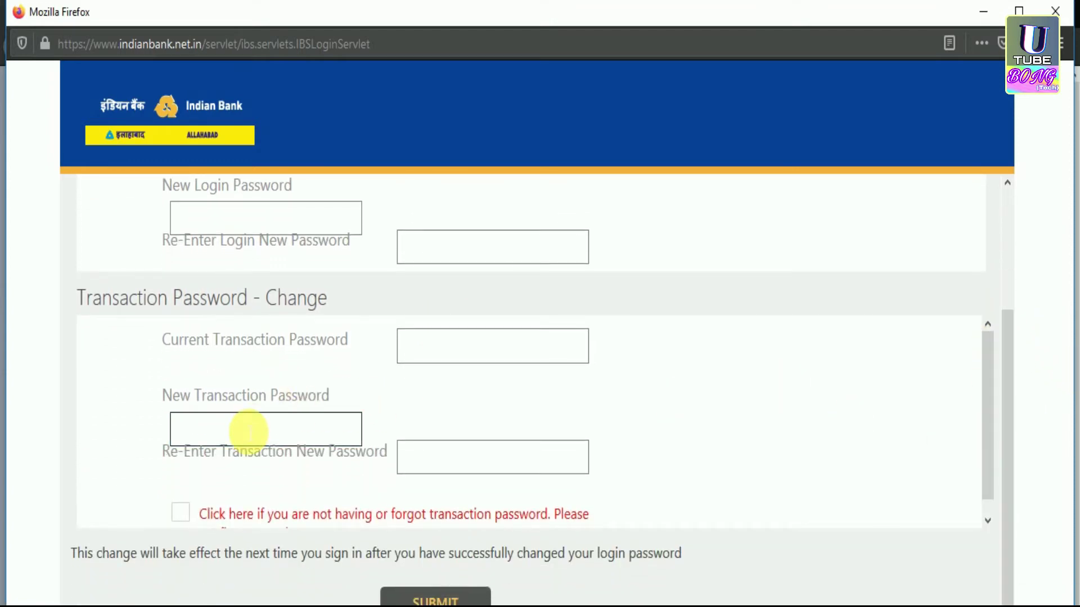
left_click(423, 470)
left_click(462, 464)
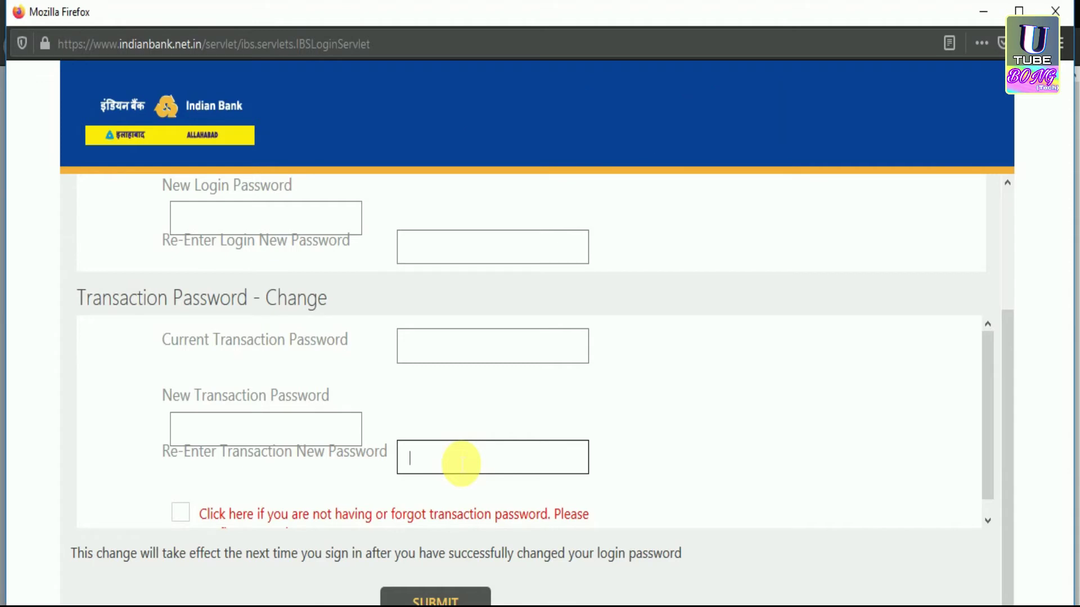
left_click(460, 464)
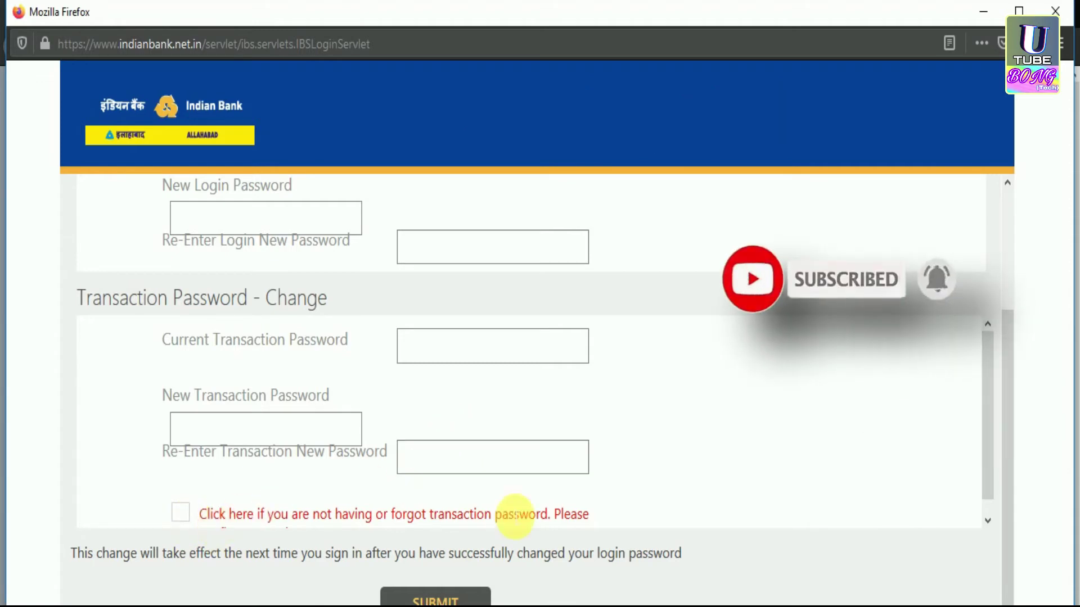
scroll(1008, 433, "down", 1)
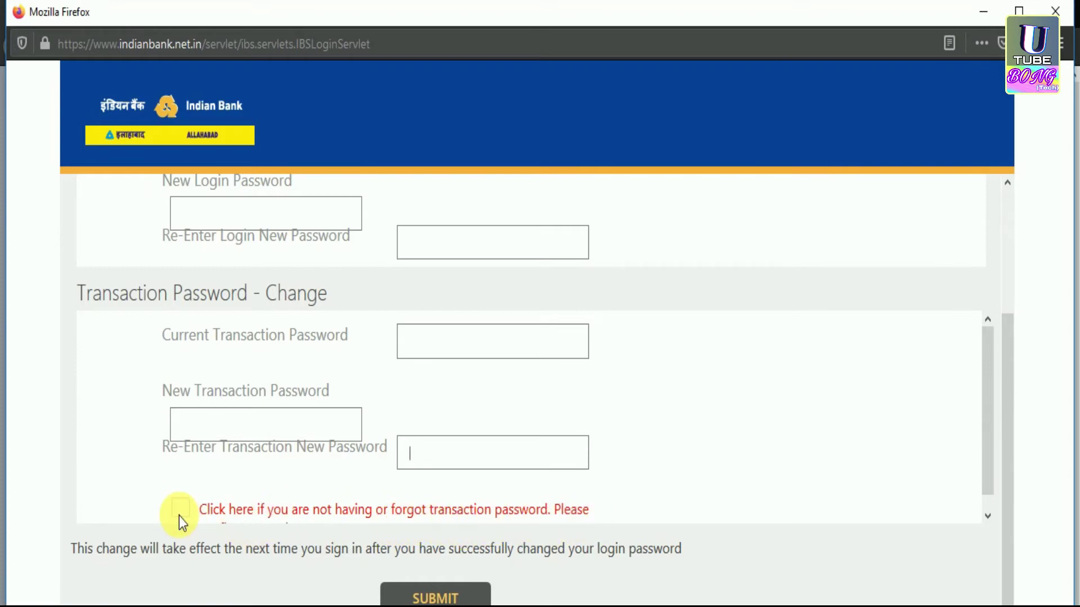
left_click_drag(200, 509, 332, 530)
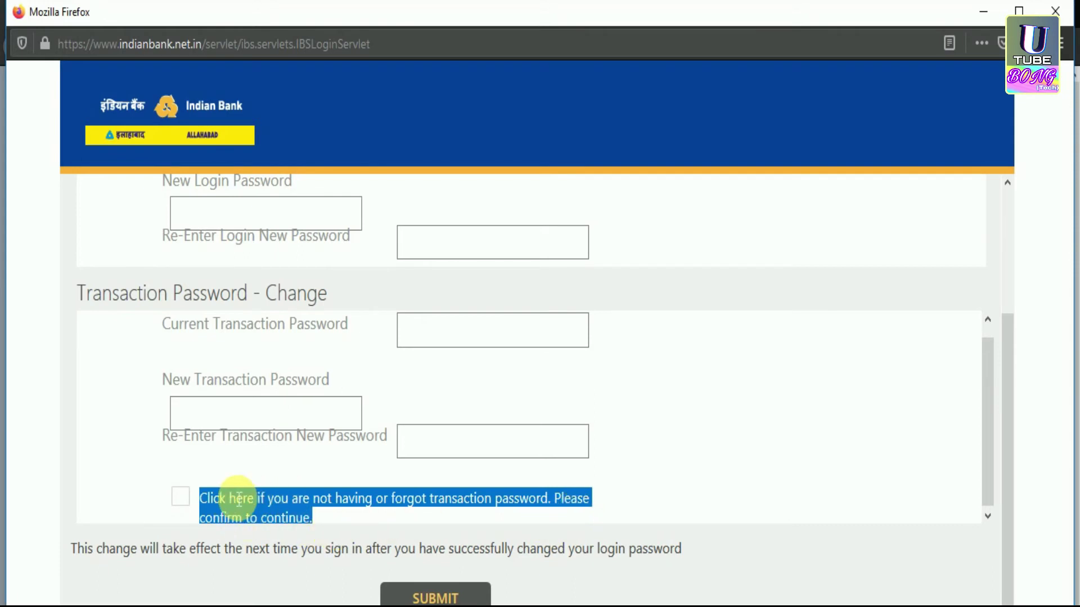
left_click(194, 478)
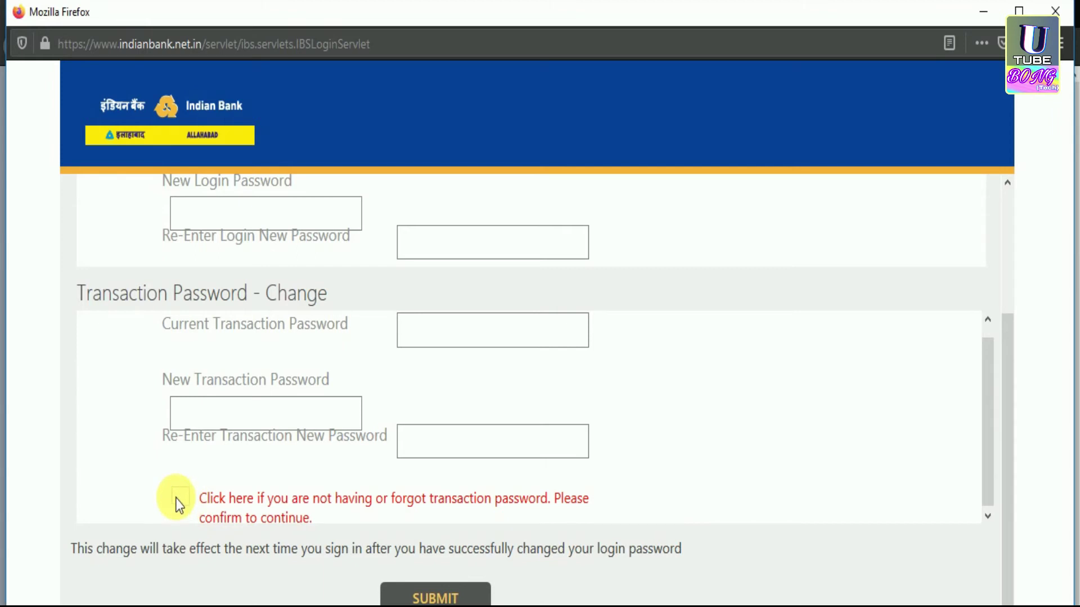
left_click(180, 498)
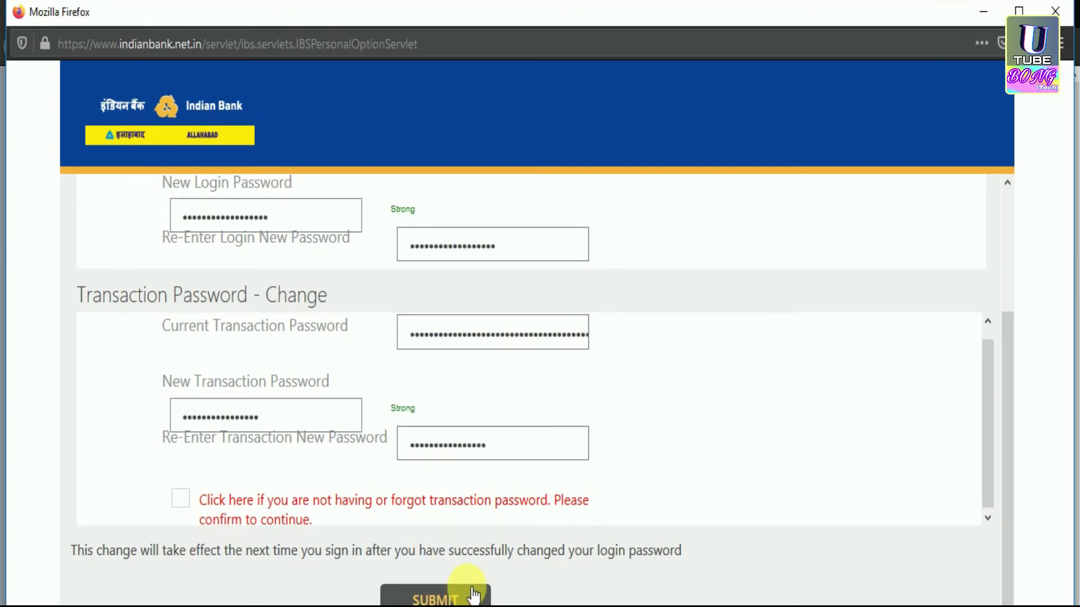
Submit the login and transaction password changes and continue past the acknowledgement to the account page.
left_click(472, 596)
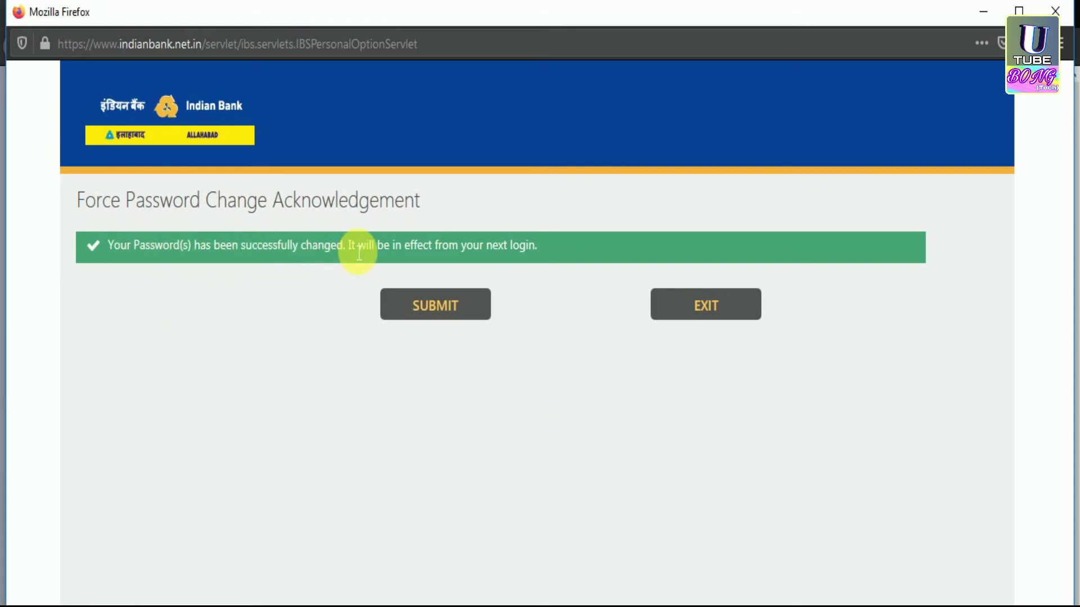
left_click_drag(549, 246, 84, 252)
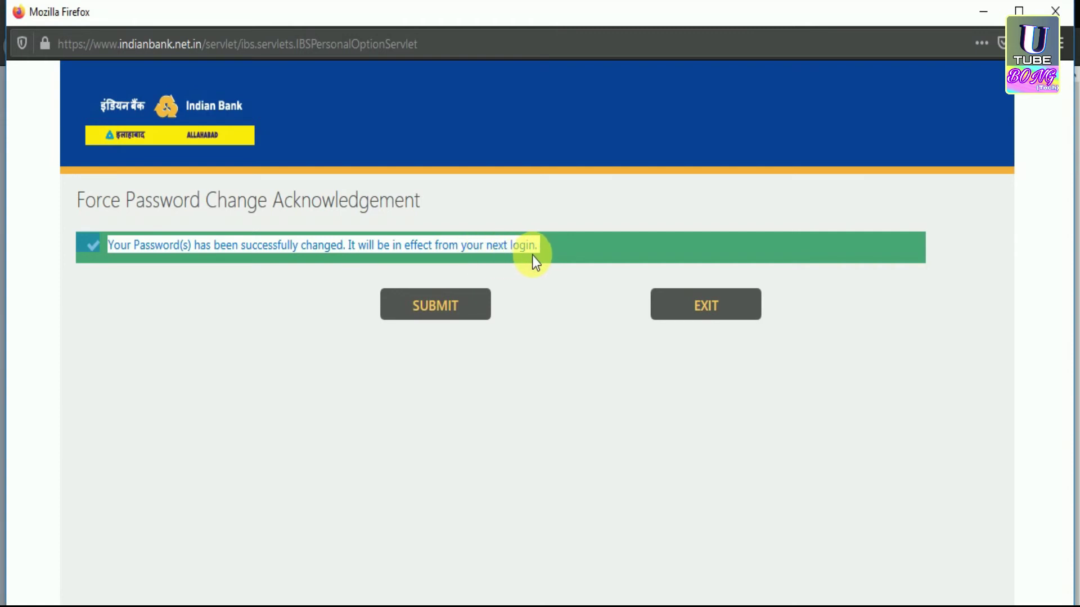
left_click(459, 315)
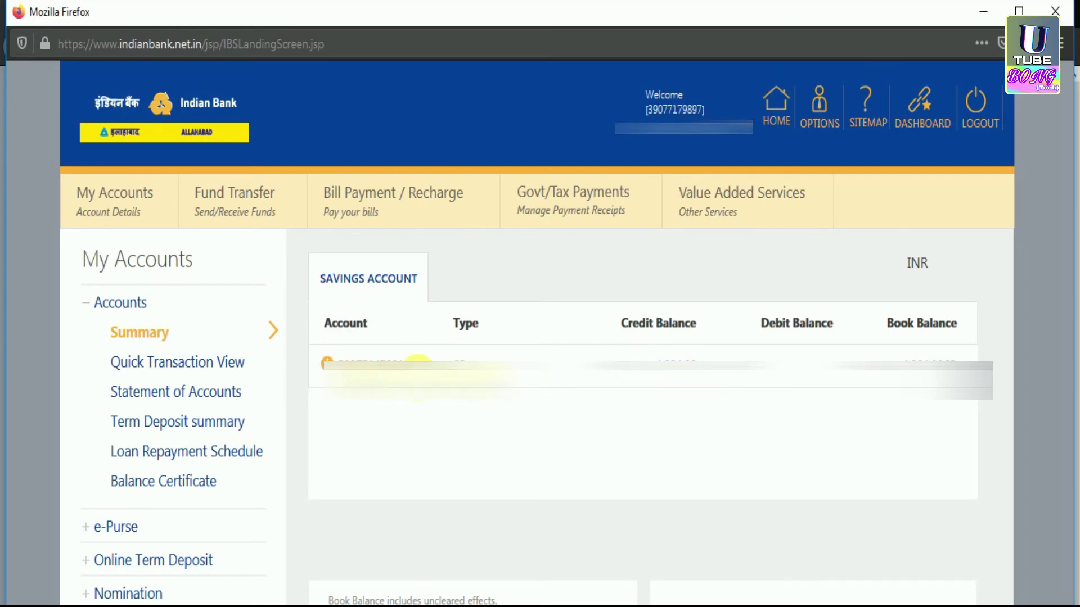
Look over the savings account summary and the Bill Payment / Recharge section, ending on the My Accounts summary.
left_click_drag(388, 332, 324, 333)
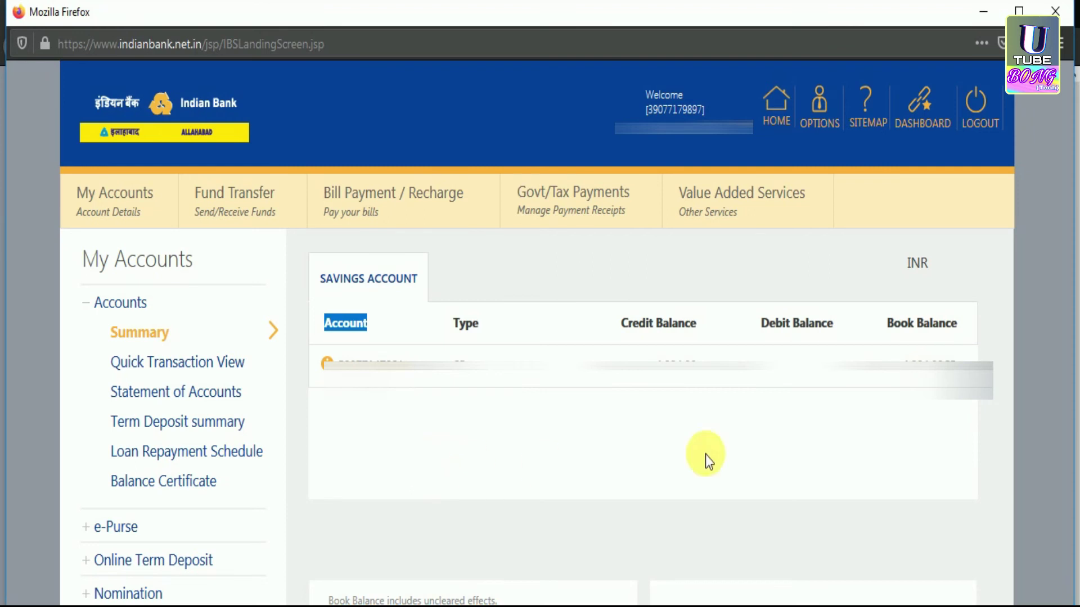
left_click(158, 220)
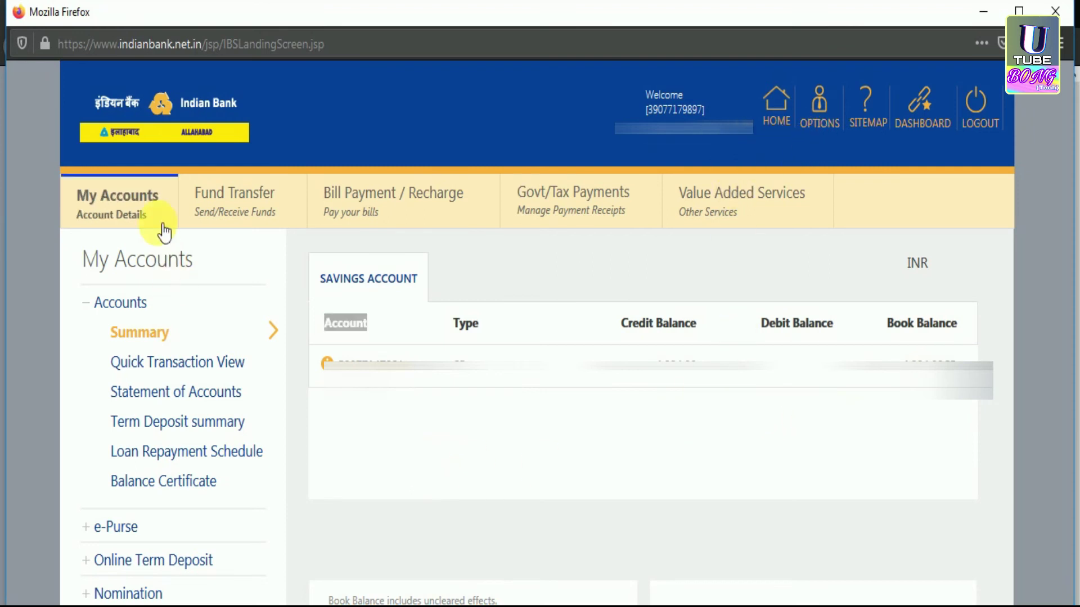
left_click(380, 210)
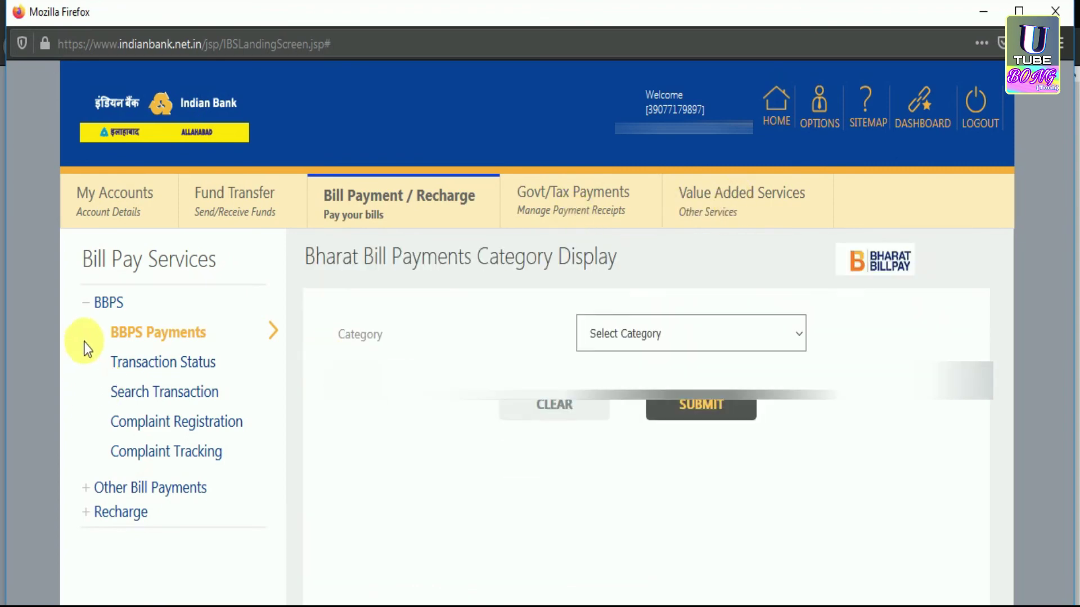
left_click(144, 196)
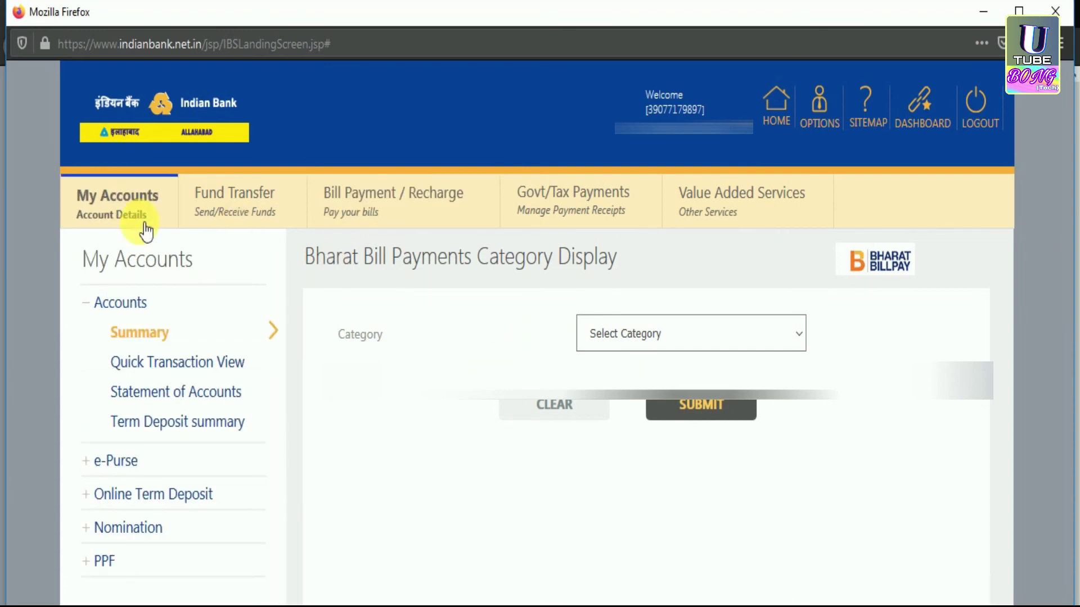
left_click(137, 225)
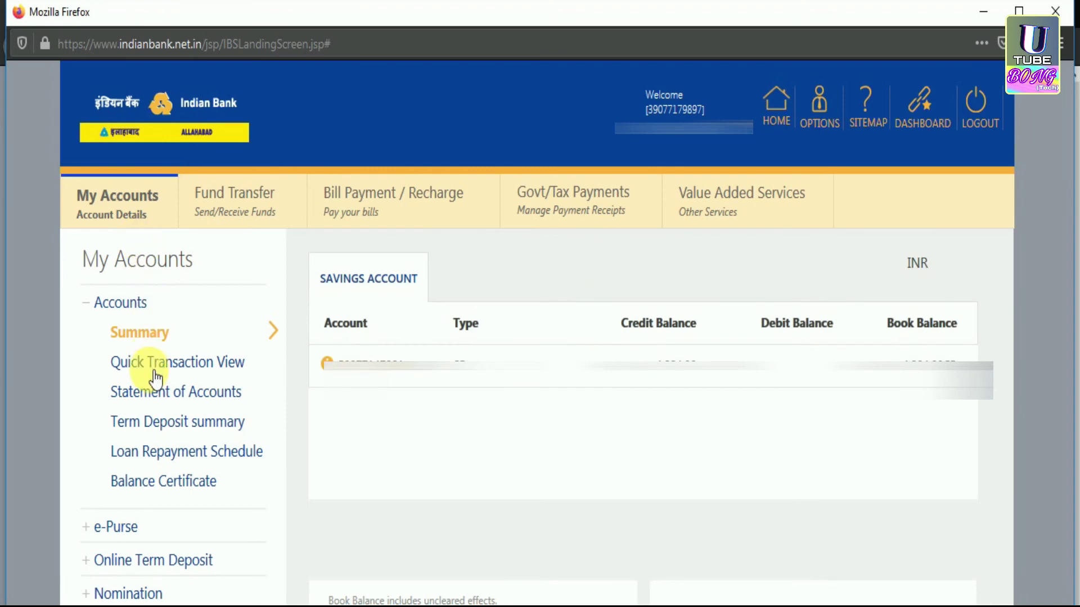